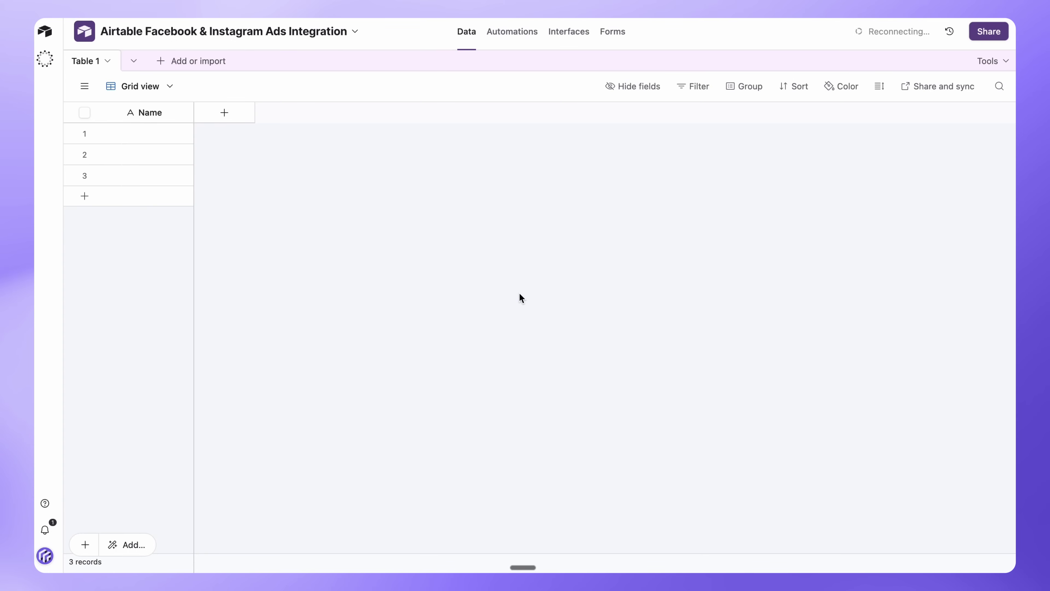
- Find 'data fetcher' in the extensions marketplace and add the Data Fetcher extension to the base
{"action": "left_click", "coordinate": [1004, 61]}
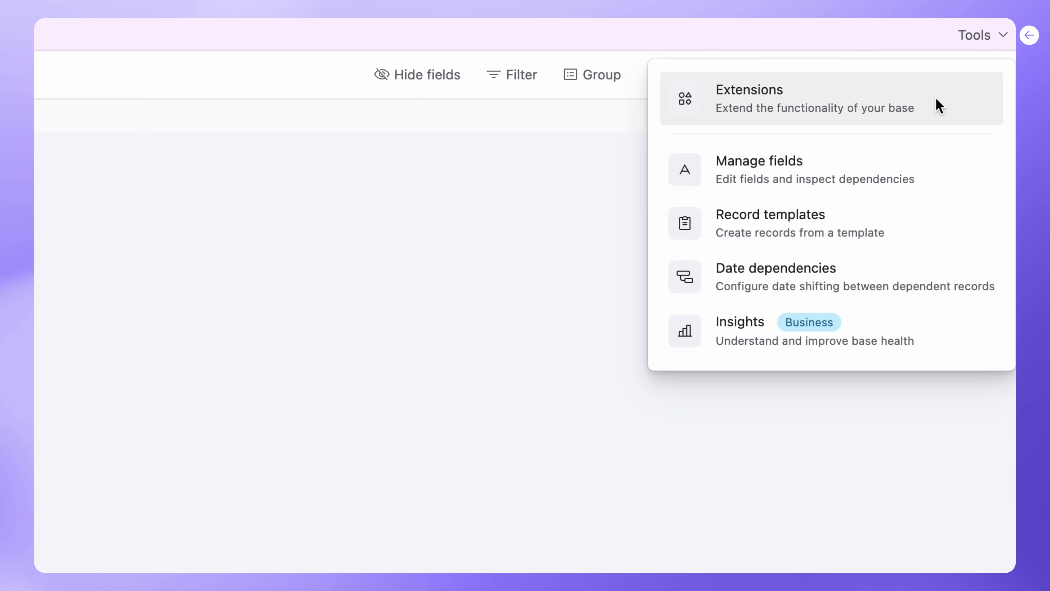
{"action": "left_click", "coordinate": [963, 107]}
{"action": "left_click", "coordinate": [876, 455]}
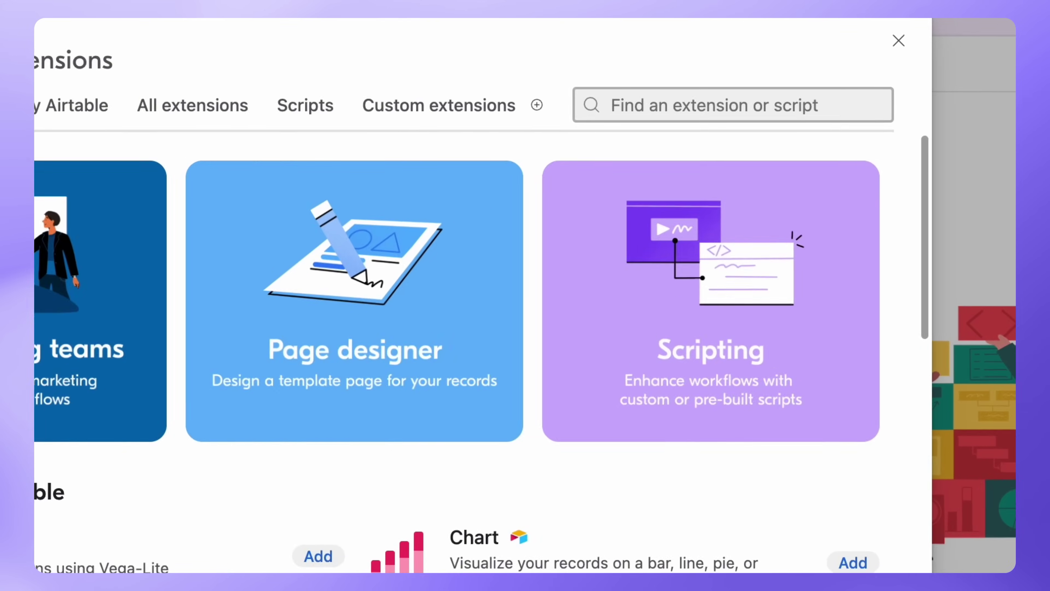
{"action": "type", "text": "data fetch"}
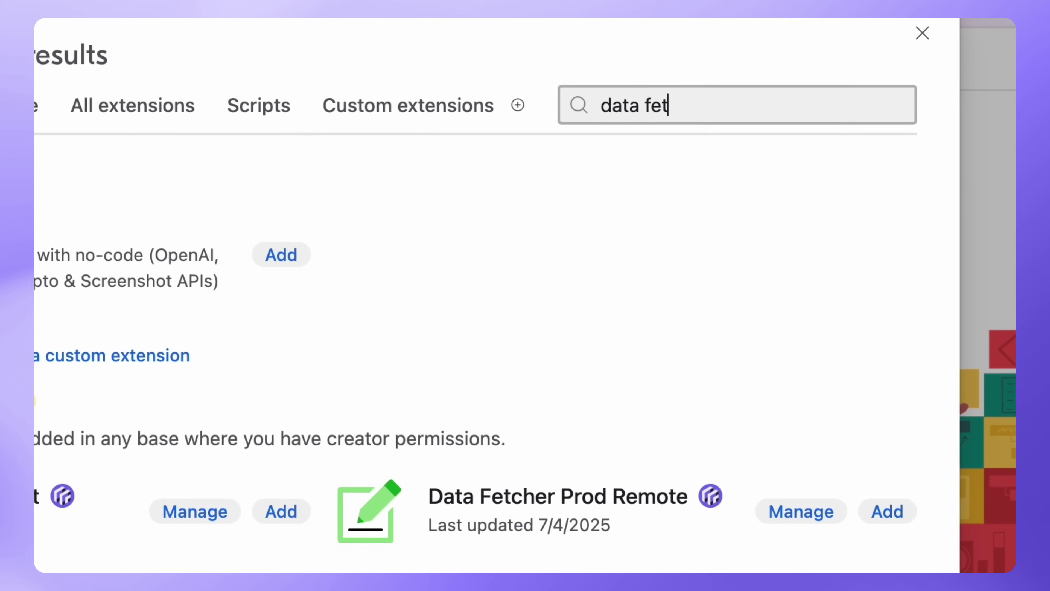
{"action": "type", "text": "er"}
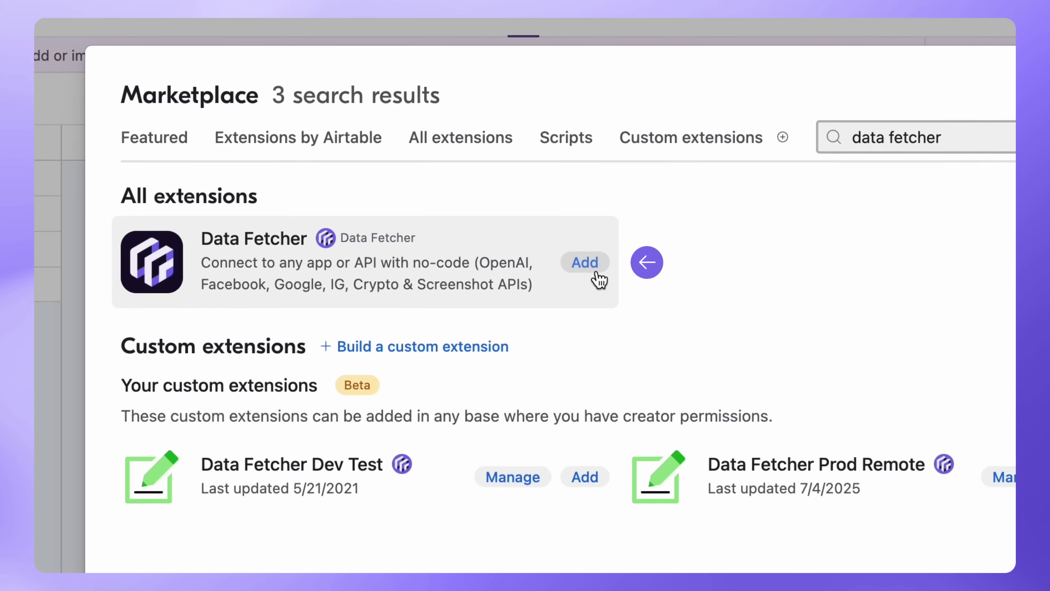
{"action": "left_click", "coordinate": [596, 273]}
{"action": "left_click", "coordinate": [618, 385]}
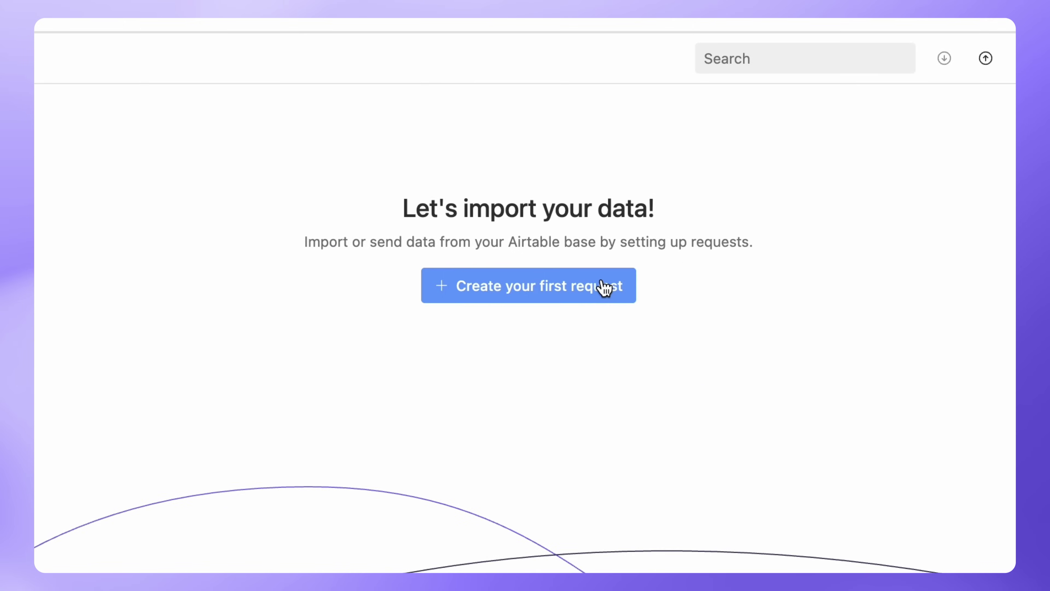
- Create the first Data Fetcher request, Request 1, with Facebook Ads as its application
{"action": "left_click", "coordinate": [569, 228]}
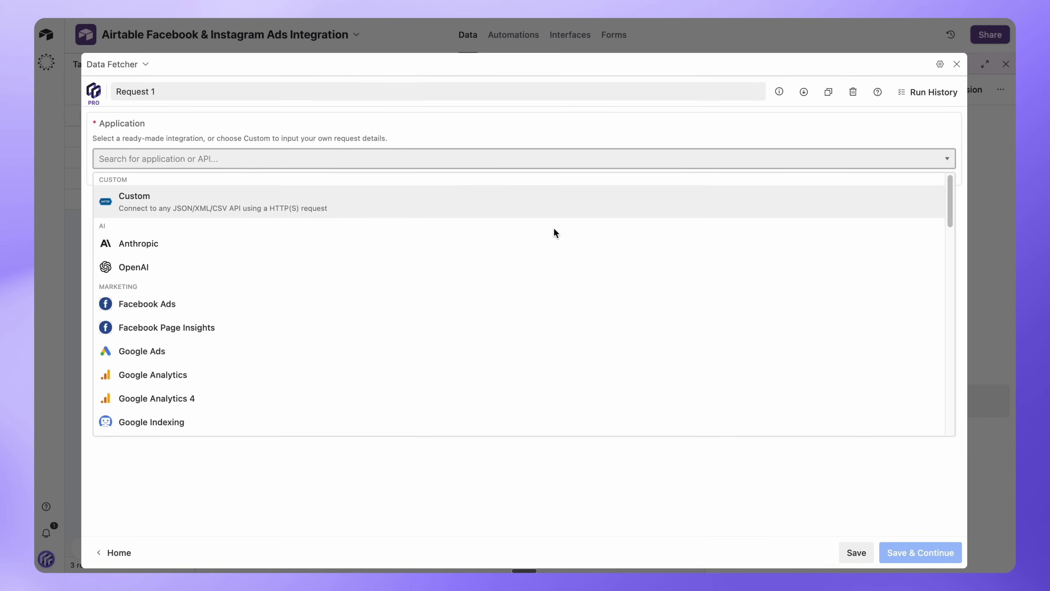
{"action": "left_click", "coordinate": [474, 304]}
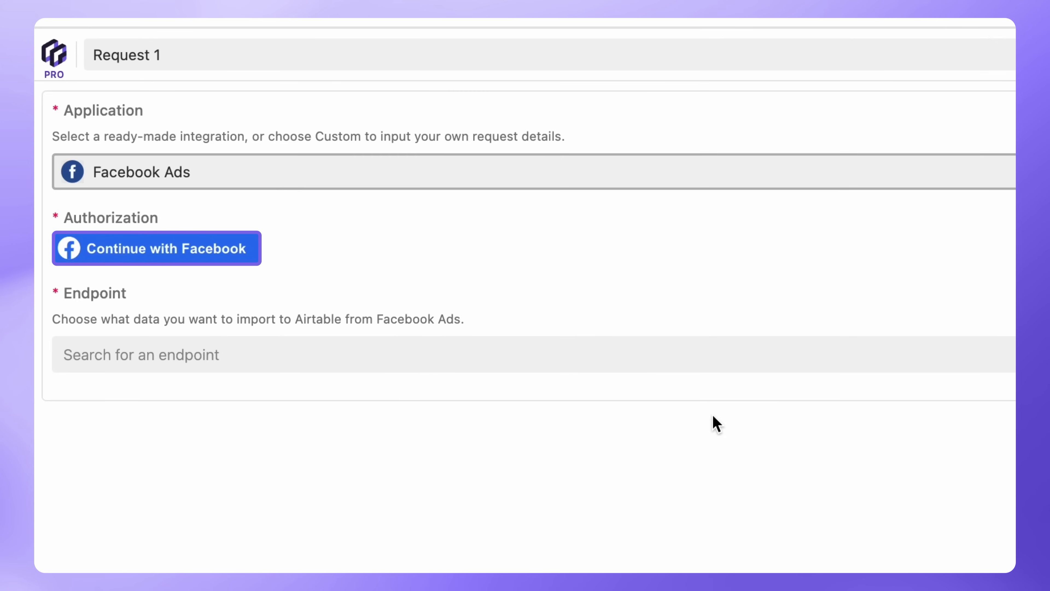
- Authorize Data Fetcher with the logged-in Facebook account, approving access to ads stats
{"action": "left_click", "coordinate": [242, 249]}
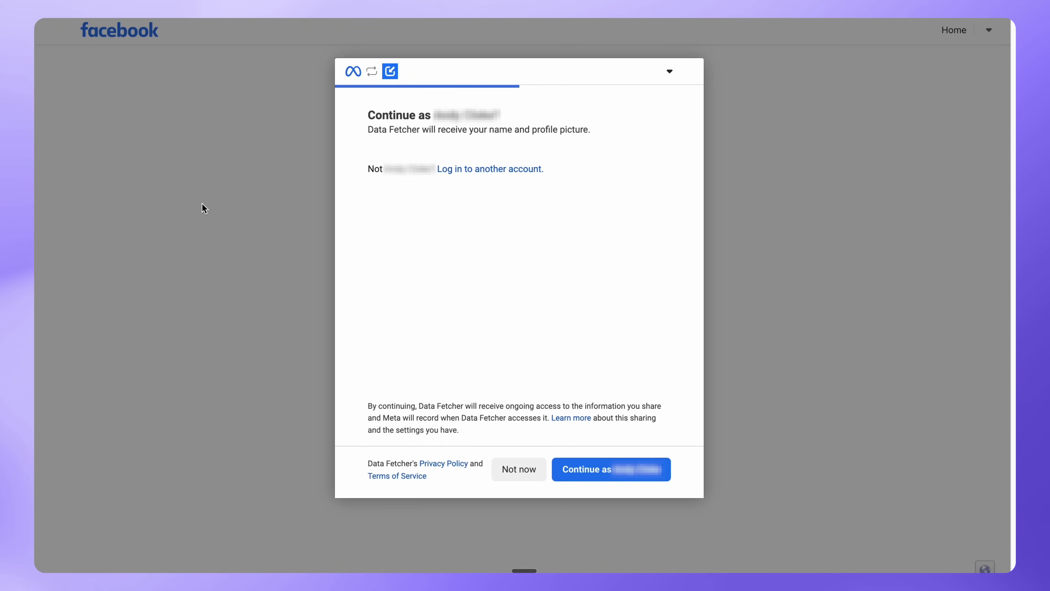
{"action": "left_click", "coordinate": [587, 469]}
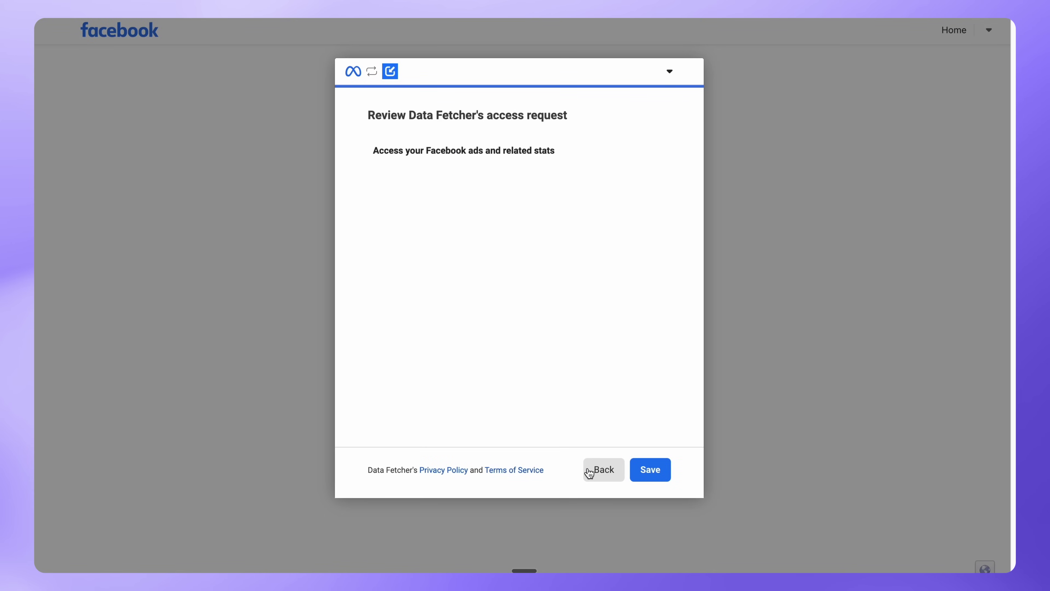
{"action": "left_click", "coordinate": [649, 471]}
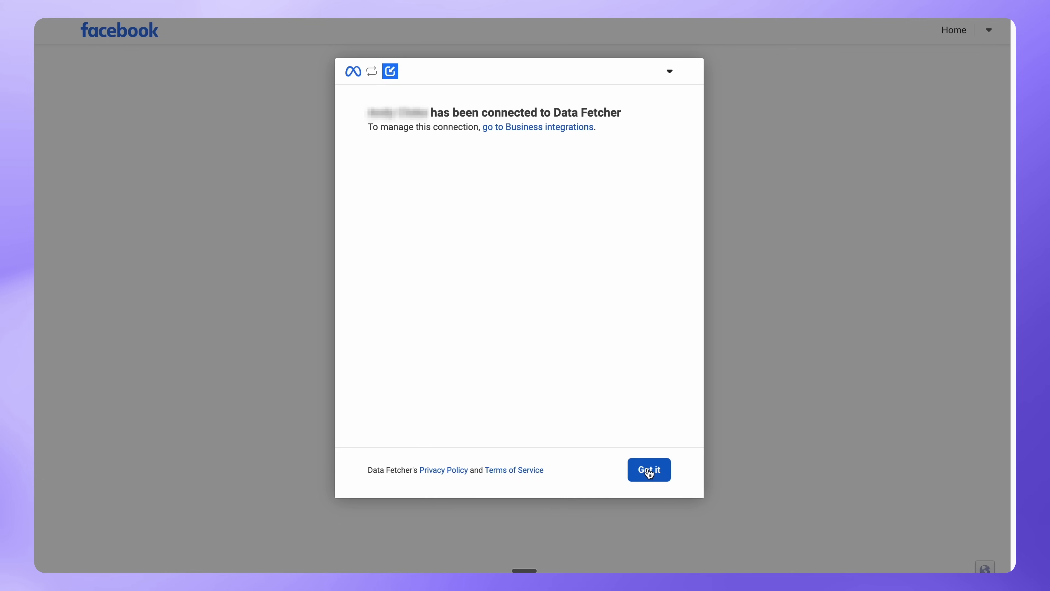
- Choose the Ad performance endpoint, rename the request 'Import FB Metrics' and save it
{"action": "left_click", "coordinate": [649, 472]}
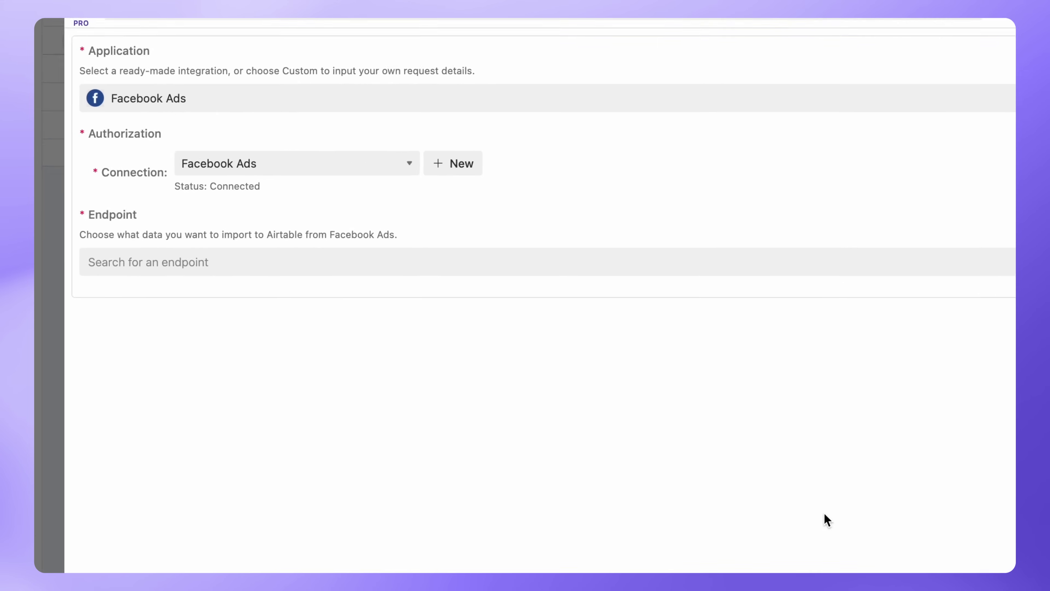
{"action": "left_click", "coordinate": [594, 253]}
{"action": "left_click", "coordinate": [591, 298]}
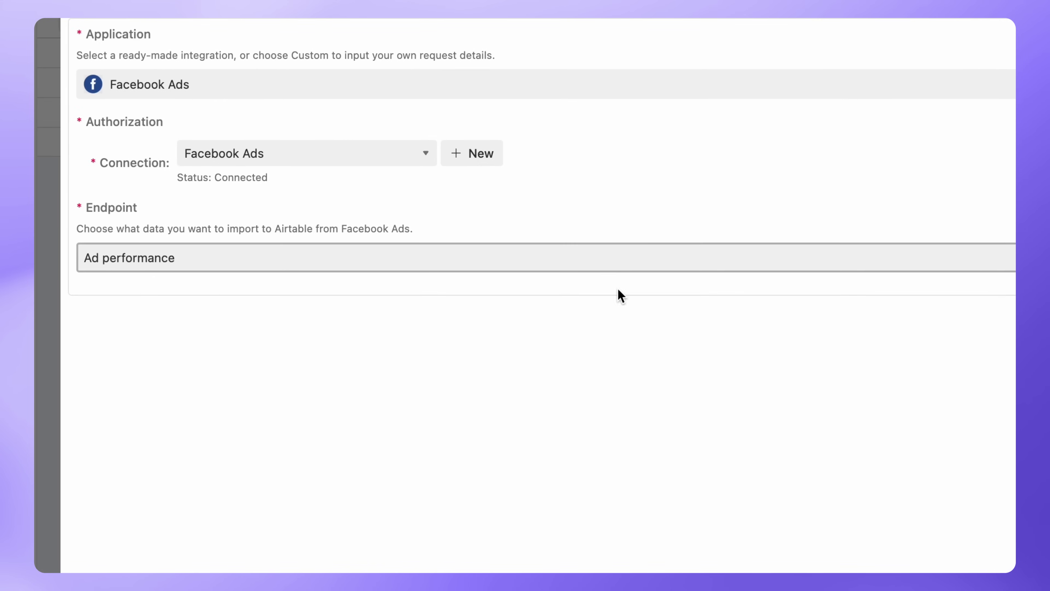
{"action": "left_click", "coordinate": [402, 92]}
{"action": "type", "text": "Import FB "}
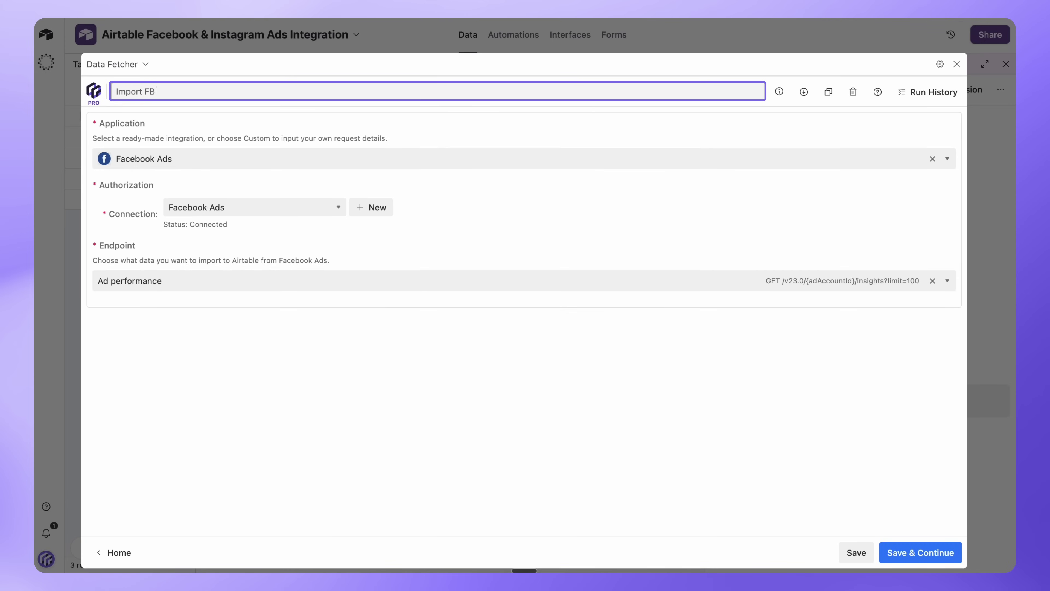
{"action": "type", "text": "Metrics"}
{"action": "left_click", "coordinate": [912, 552]}
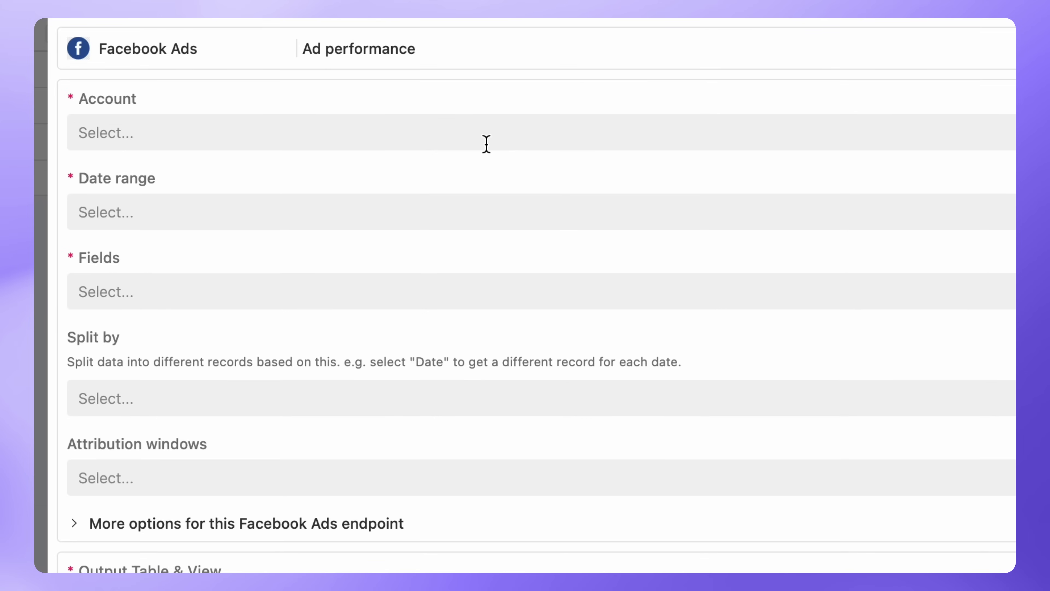
- Select the Data Fetcher Ad Account and set the date range to Last 14 days
{"action": "left_click", "coordinate": [486, 143]}
{"action": "left_click", "coordinate": [469, 242]}
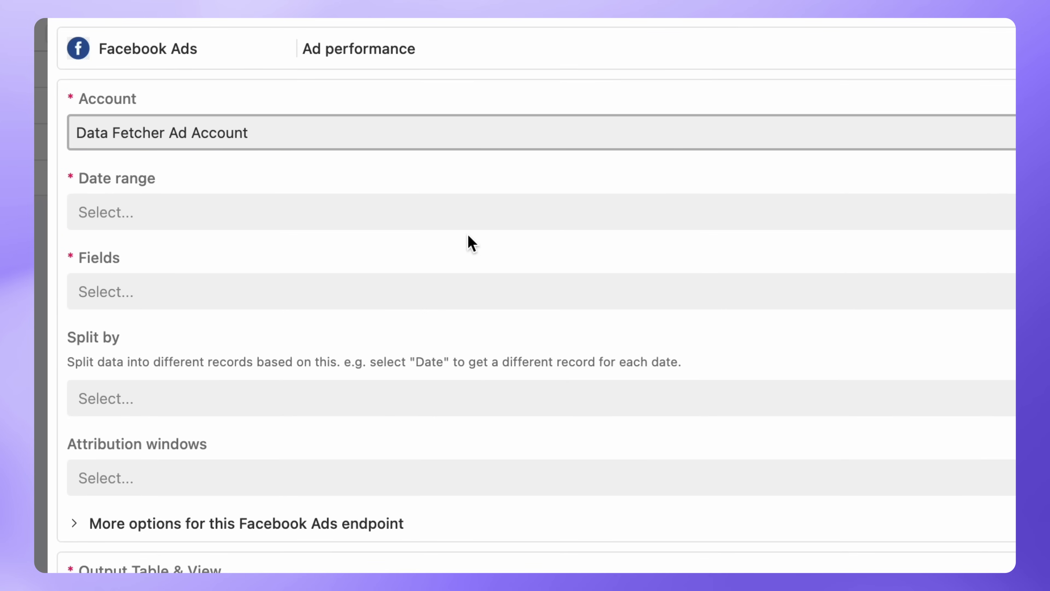
{"action": "scroll", "coordinate": [469, 211], "scroll_direction": "down", "scroll_amount": 1}
{"action": "left_click", "coordinate": [468, 197]}
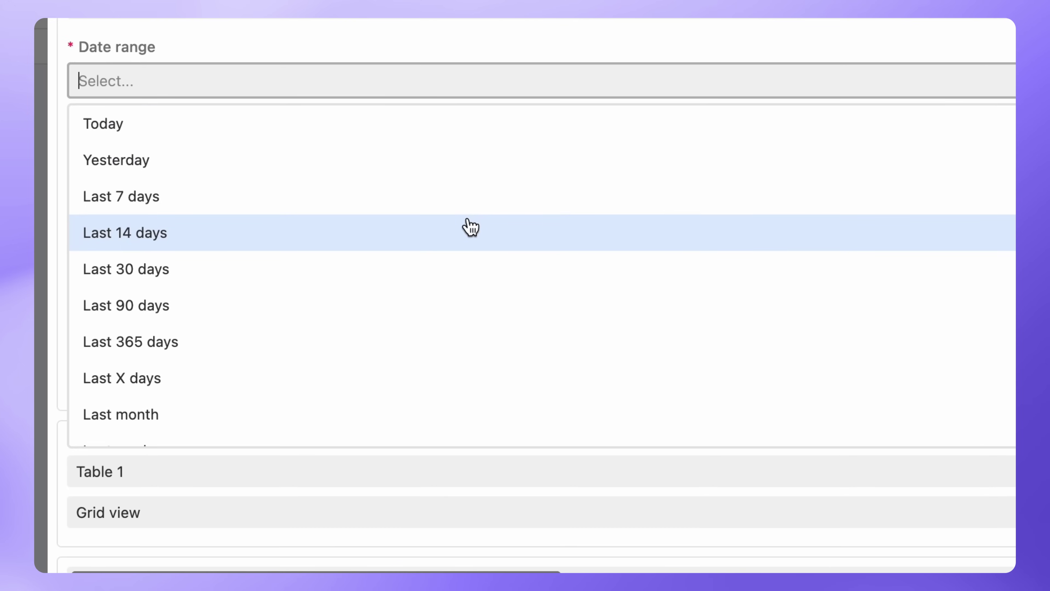
{"action": "left_click", "coordinate": [470, 226]}
- Add Impressions, Clicks, CTR and CPC as the fetched metric fields
{"action": "scroll", "coordinate": [467, 85], "scroll_direction": "down", "scroll_amount": 2}
{"action": "left_click", "coordinate": [467, 85]}
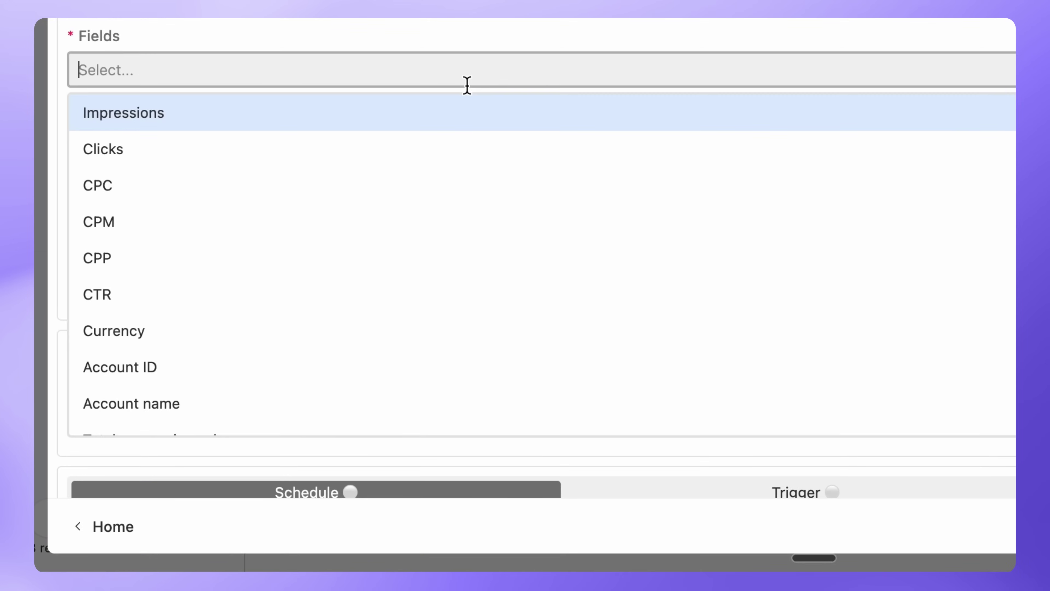
{"action": "left_click", "coordinate": [465, 110]}
{"action": "left_click", "coordinate": [464, 110]}
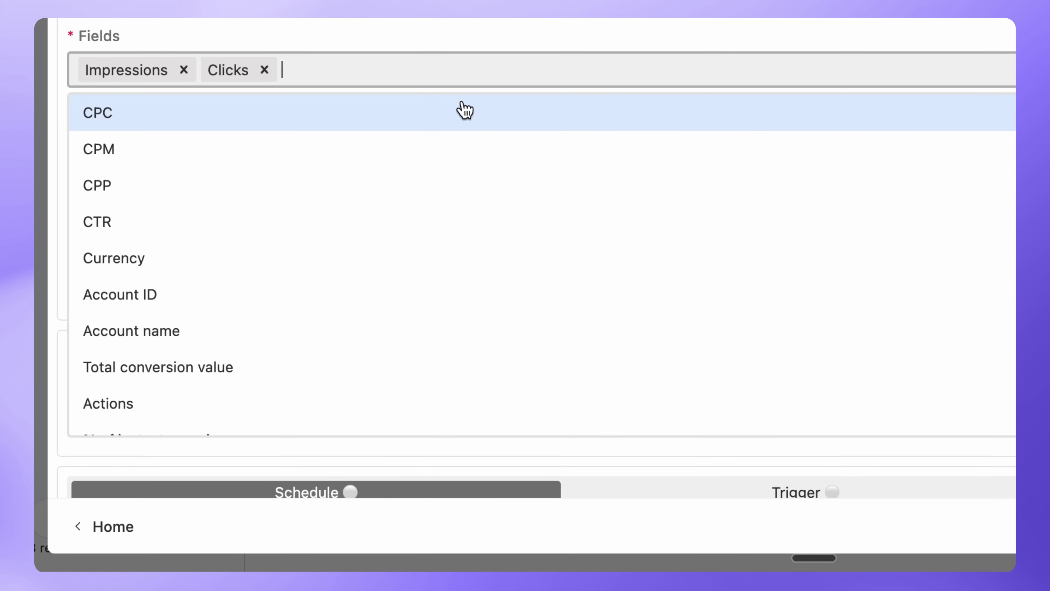
{"action": "left_click", "coordinate": [460, 241]}
{"action": "left_click", "coordinate": [445, 125]}
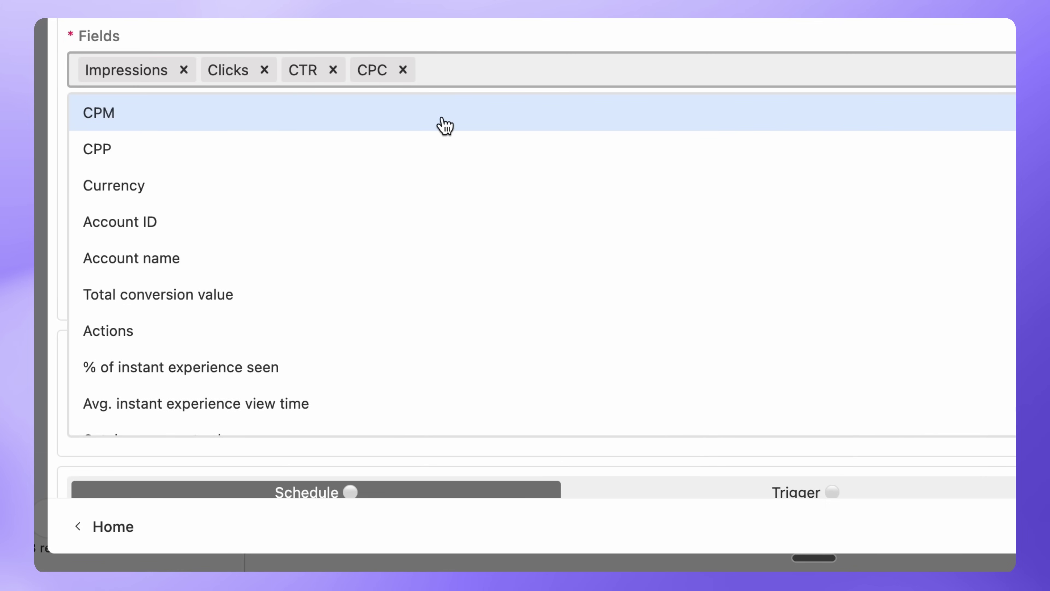
{"action": "left_click", "coordinate": [445, 21]}
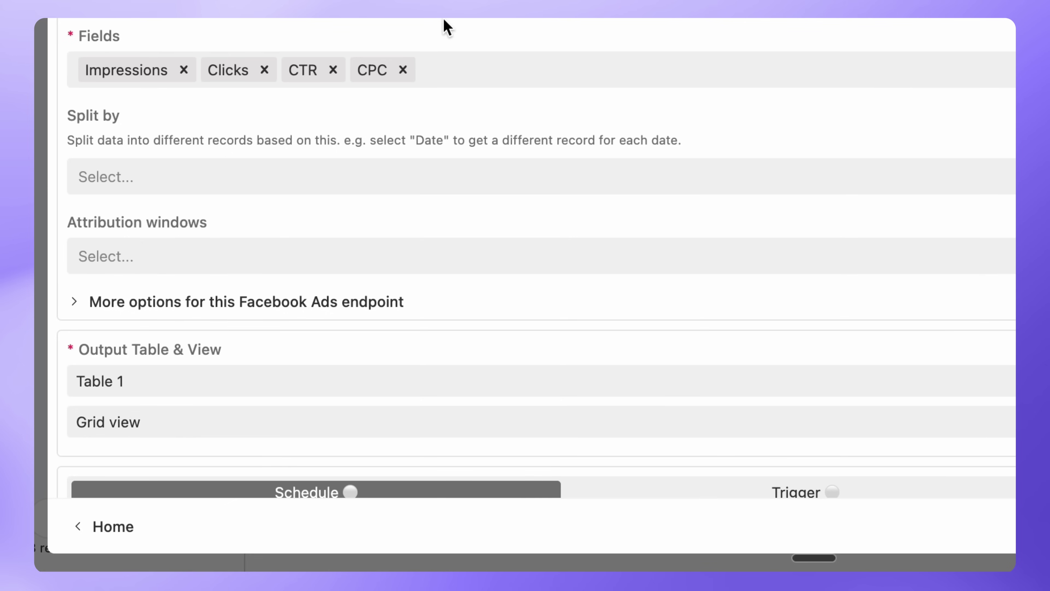
- Split the fetched data into one record per Date
{"action": "left_click", "coordinate": [368, 174]}
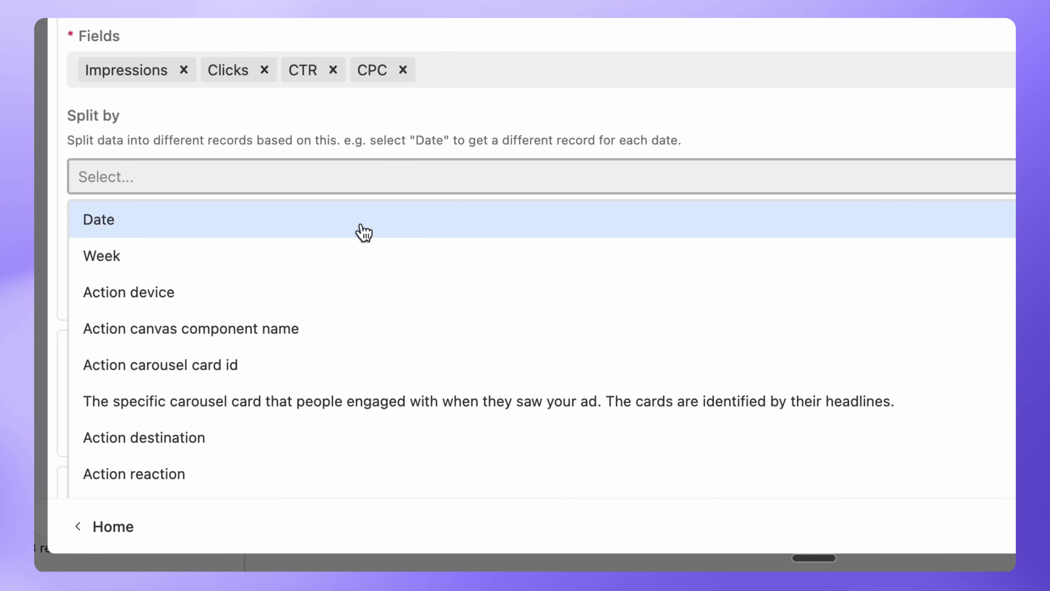
{"action": "left_click", "coordinate": [364, 233]}
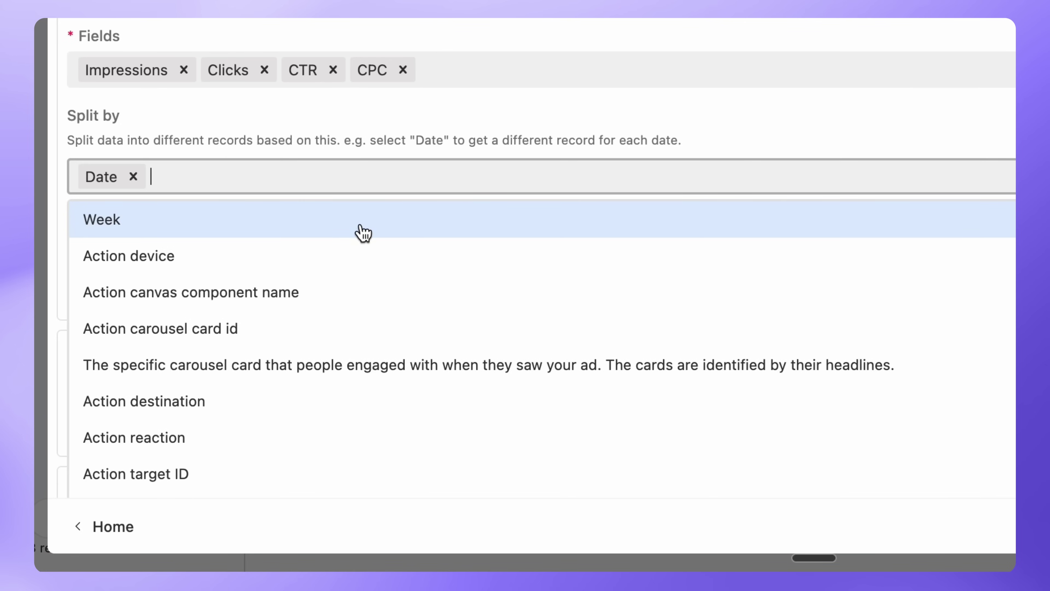
{"action": "left_click", "coordinate": [377, 133]}
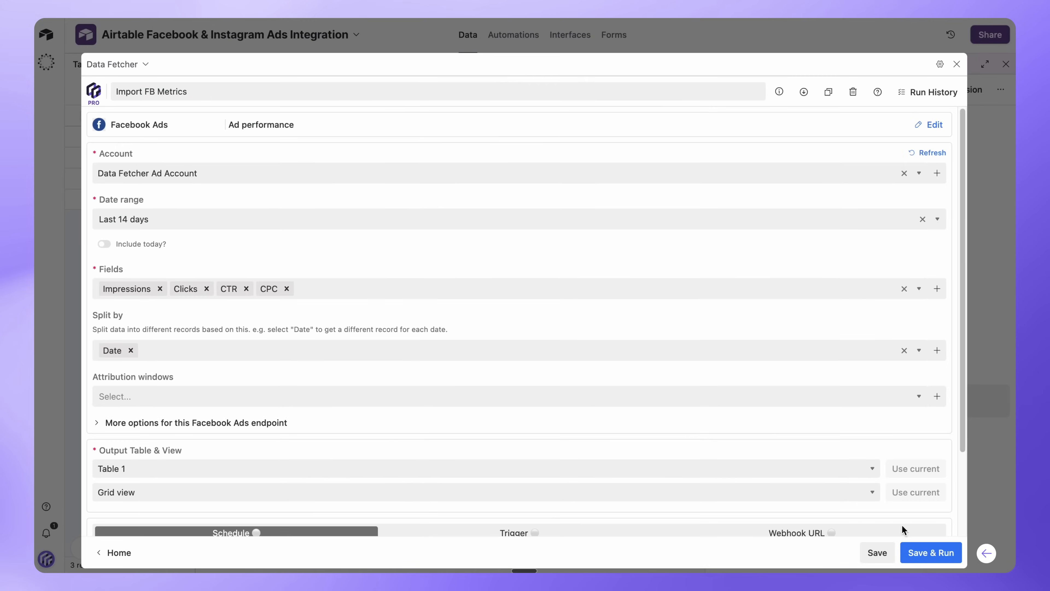
- Save and run the request to preview 12 records mapped to five new fields
{"action": "left_click", "coordinate": [910, 546]}
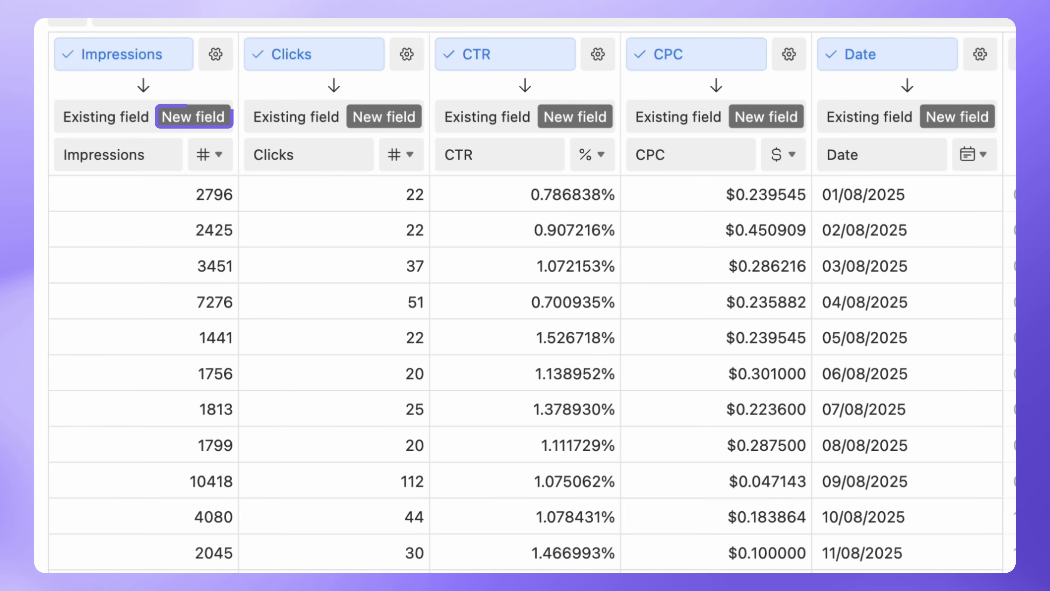
{"action": "key", "text": "Tab"}
{"action": "key", "text": "Tab"}
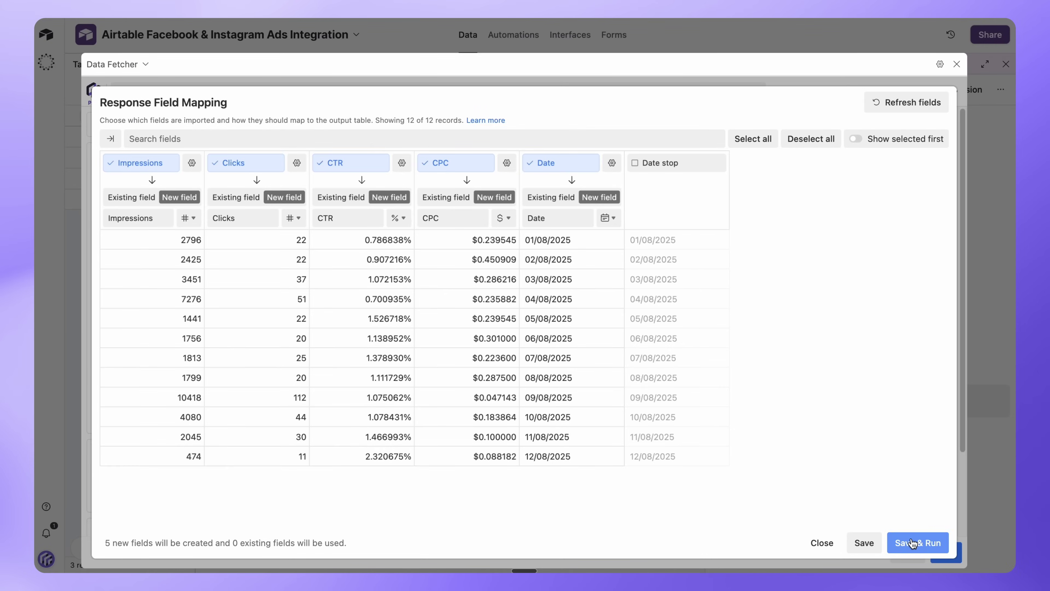
- Confirm the mapping to import 12 records into Table 1 and check the Date column
{"action": "left_click", "coordinate": [912, 543]}
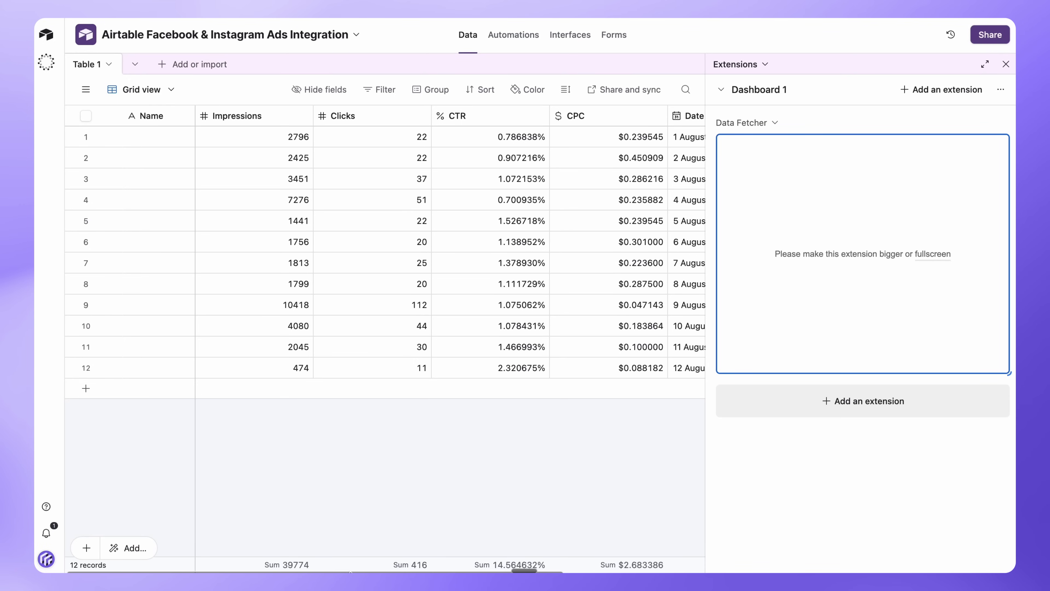
{"action": "scroll", "coordinate": [349, 571], "scroll_direction": "right", "scroll_amount": 4}
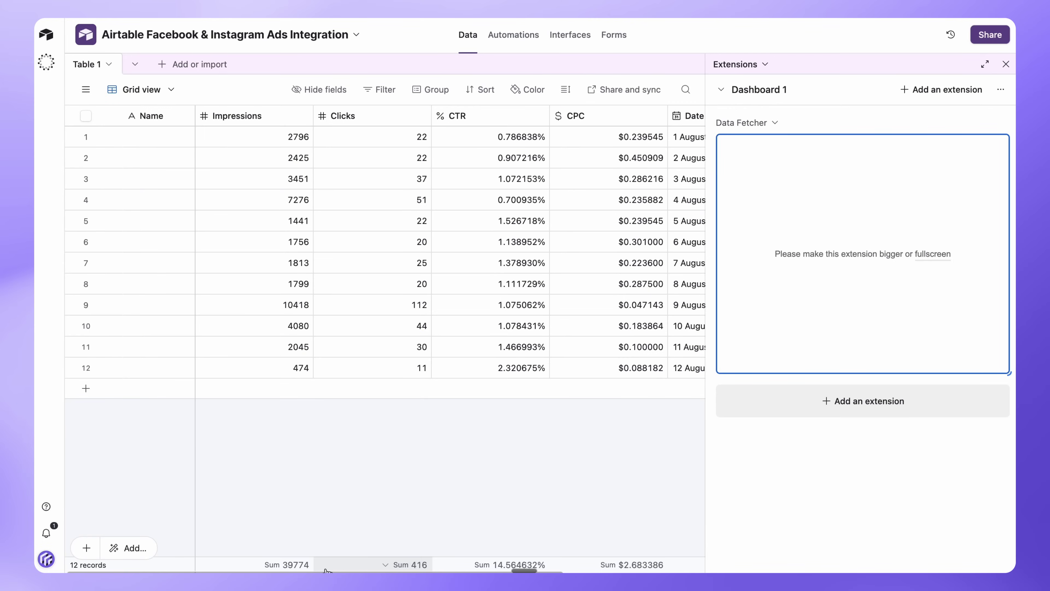
- In Advanced settings, make Import FB Metrics update existing records matched on the Date field
{"action": "left_click", "coordinate": [987, 122]}
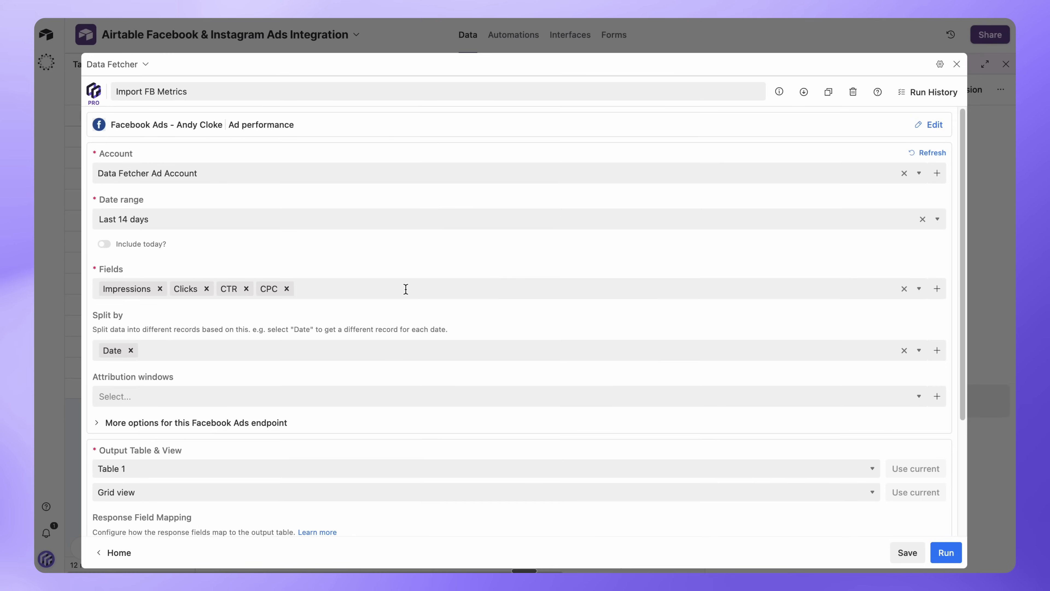
{"action": "scroll", "coordinate": [340, 335], "scroll_direction": "down", "scroll_amount": 3}
{"action": "scroll", "coordinate": [340, 335], "scroll_direction": "down", "scroll_amount": 1}
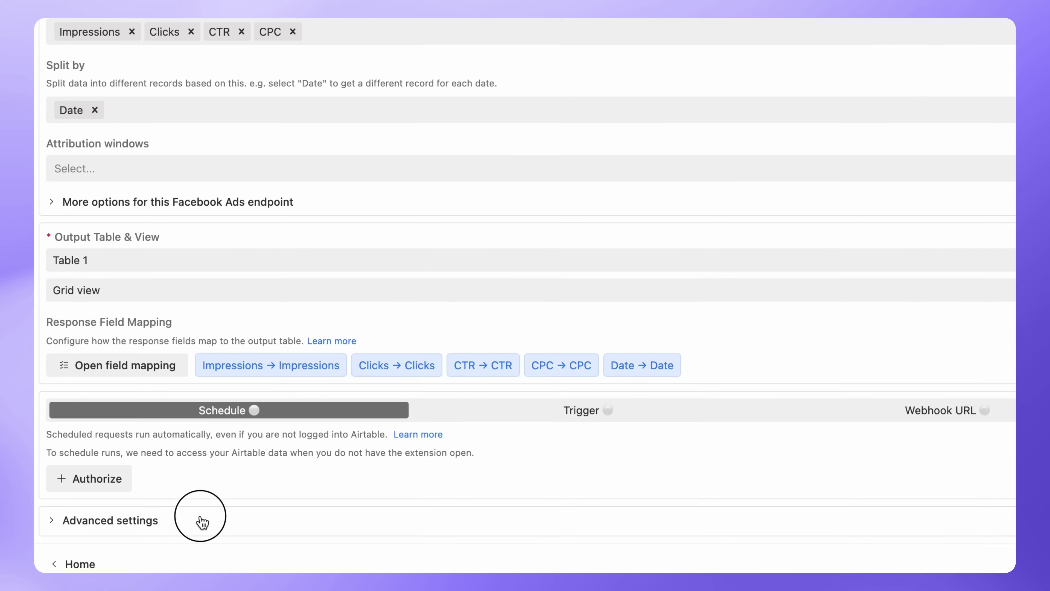
{"action": "left_click", "coordinate": [219, 515]}
{"action": "scroll", "coordinate": [208, 500], "scroll_direction": "down", "scroll_amount": 10}
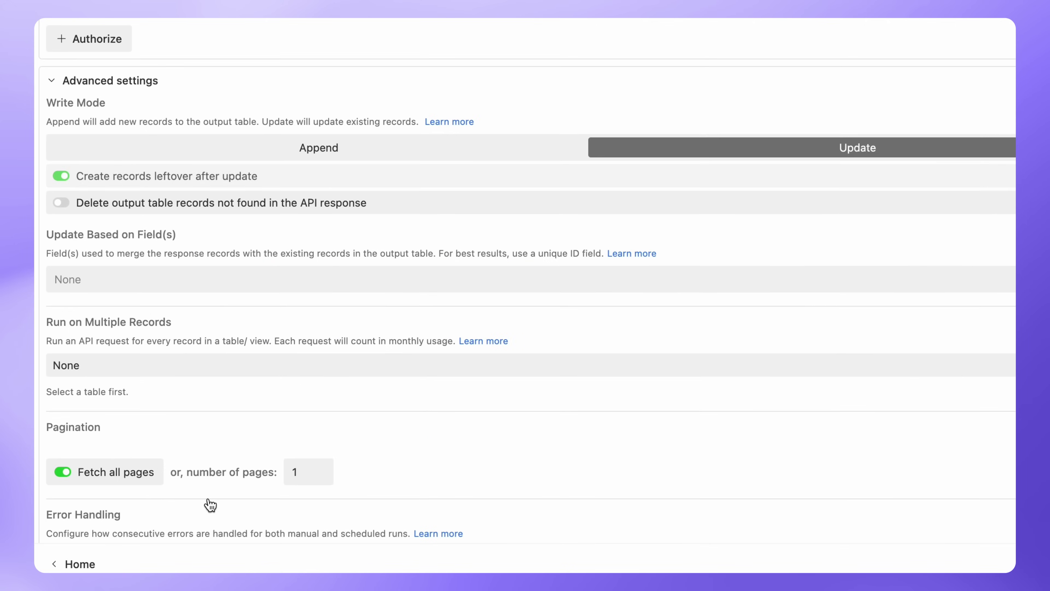
{"action": "left_click", "coordinate": [189, 279]}
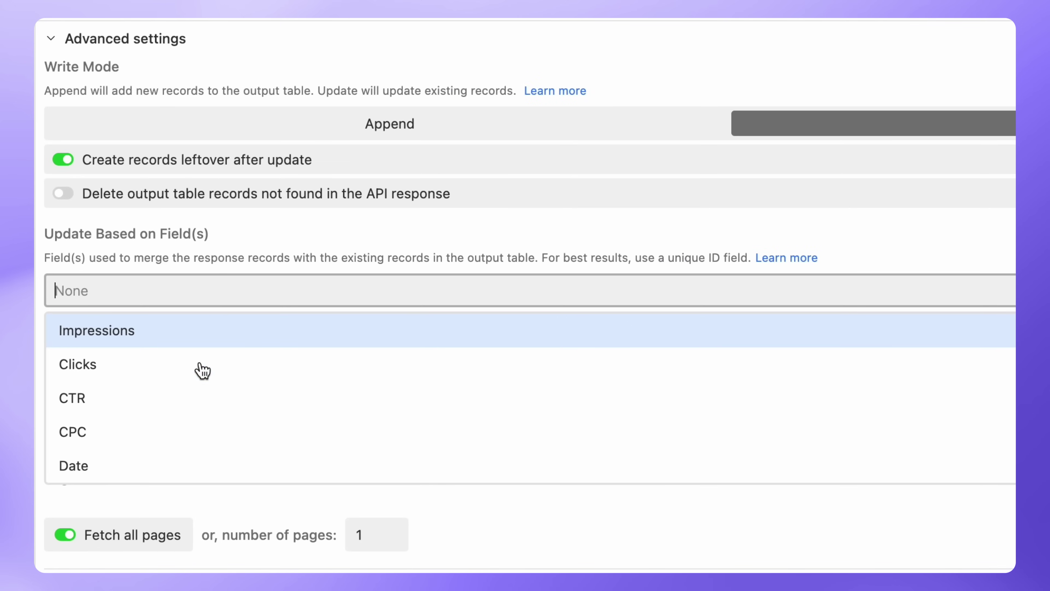
{"action": "left_click", "coordinate": [188, 464]}
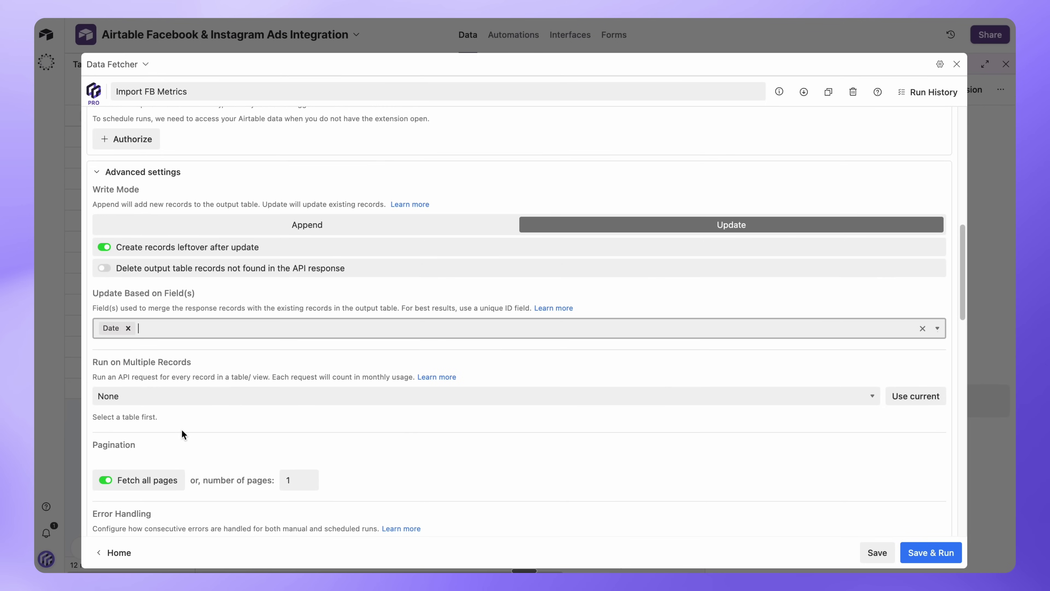
{"action": "scroll", "coordinate": [182, 428], "scroll_direction": "up", "scroll_amount": 3}
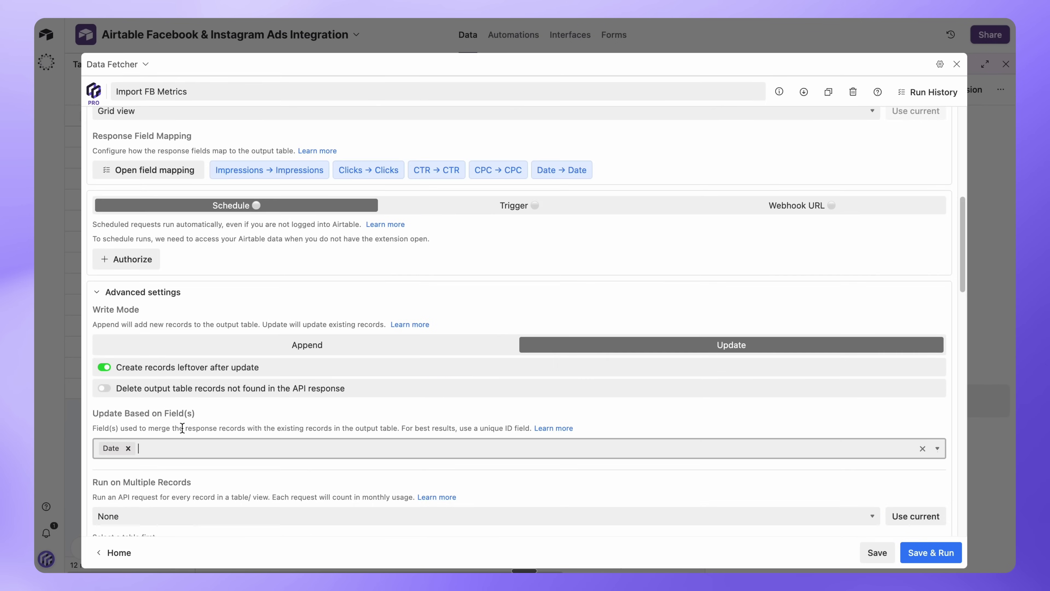
{"action": "scroll", "coordinate": [183, 428], "scroll_direction": "up", "scroll_amount": 5}
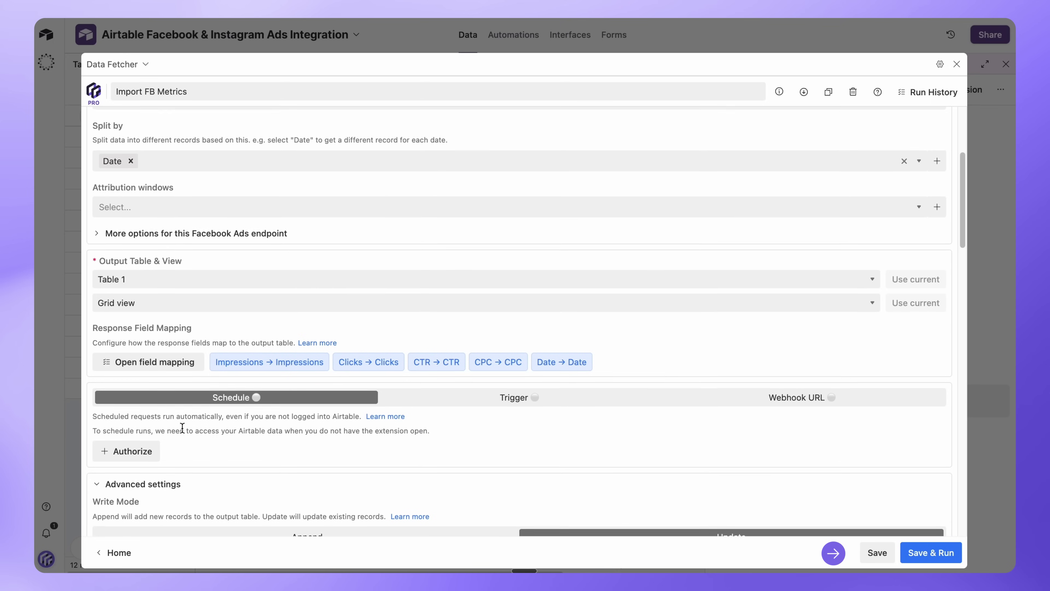
- Save the request and grant Data Fetcher access to all bases and workspaces for scheduling
{"action": "left_click", "coordinate": [862, 558]}
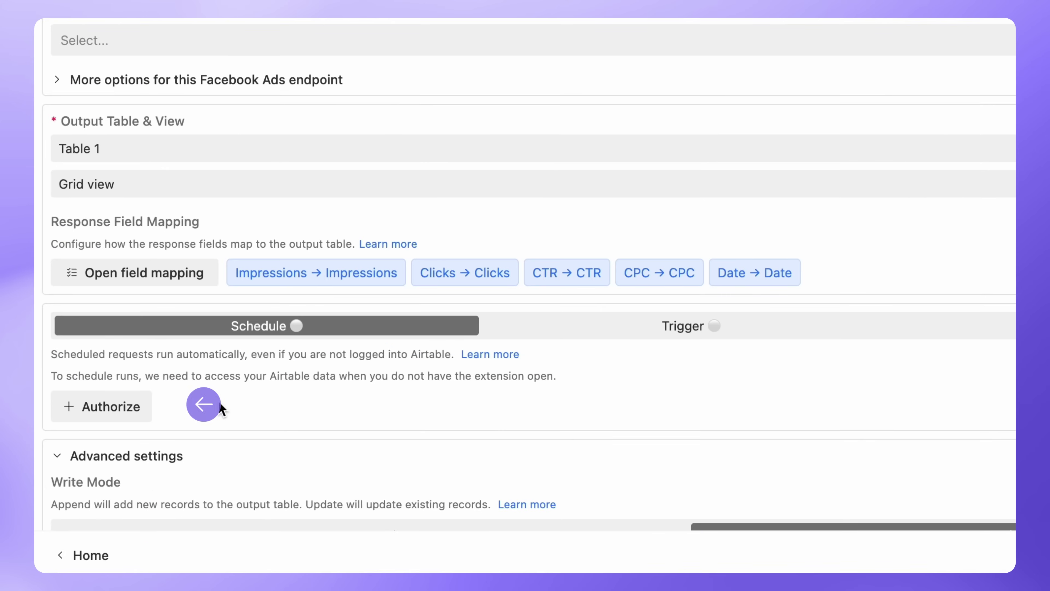
{"action": "left_click", "coordinate": [145, 408]}
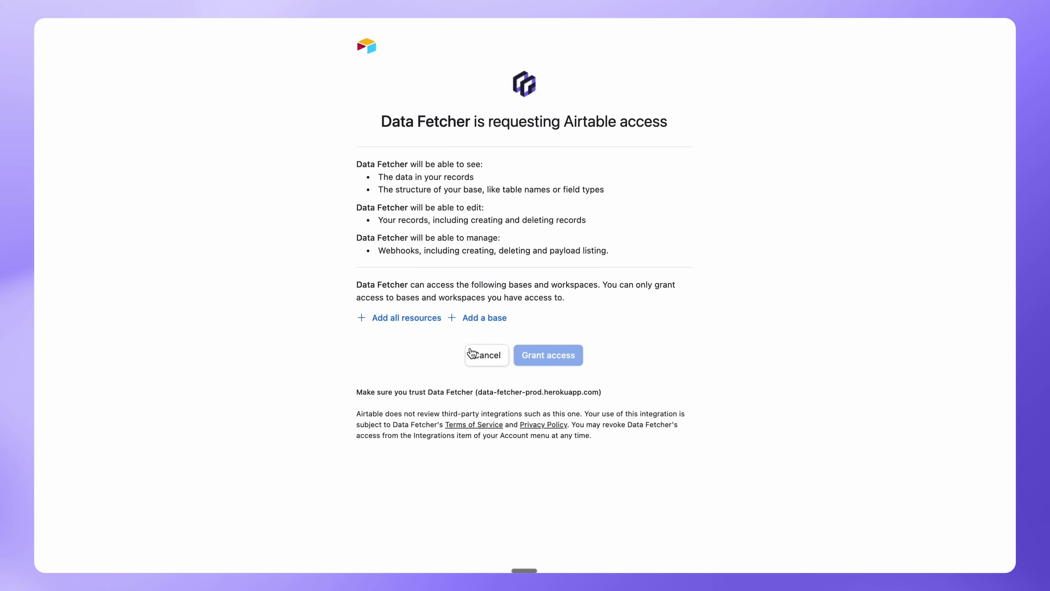
{"action": "left_click", "coordinate": [430, 317]}
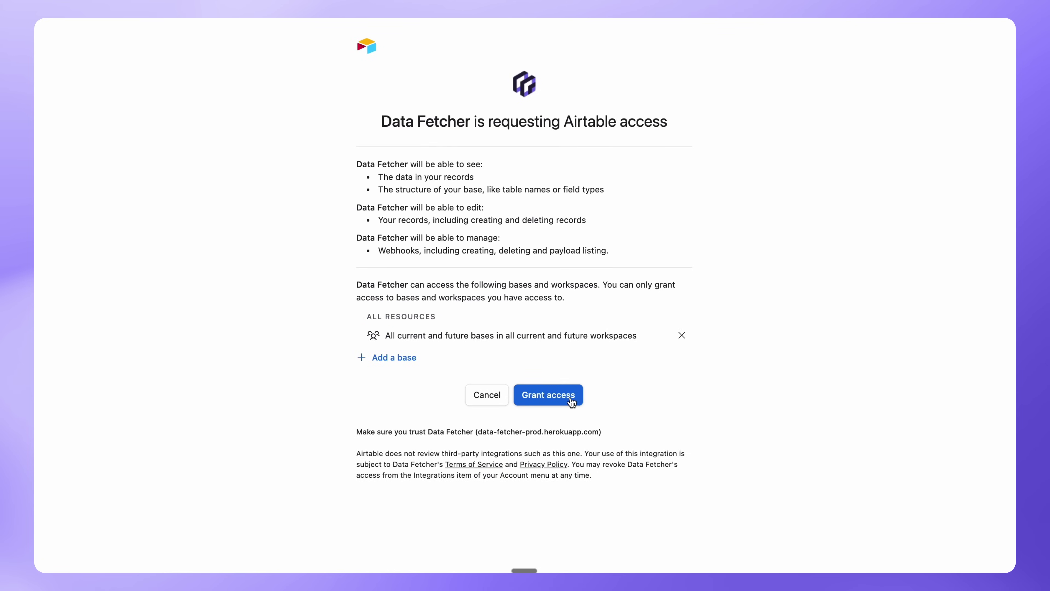
{"action": "left_click", "coordinate": [555, 396]}
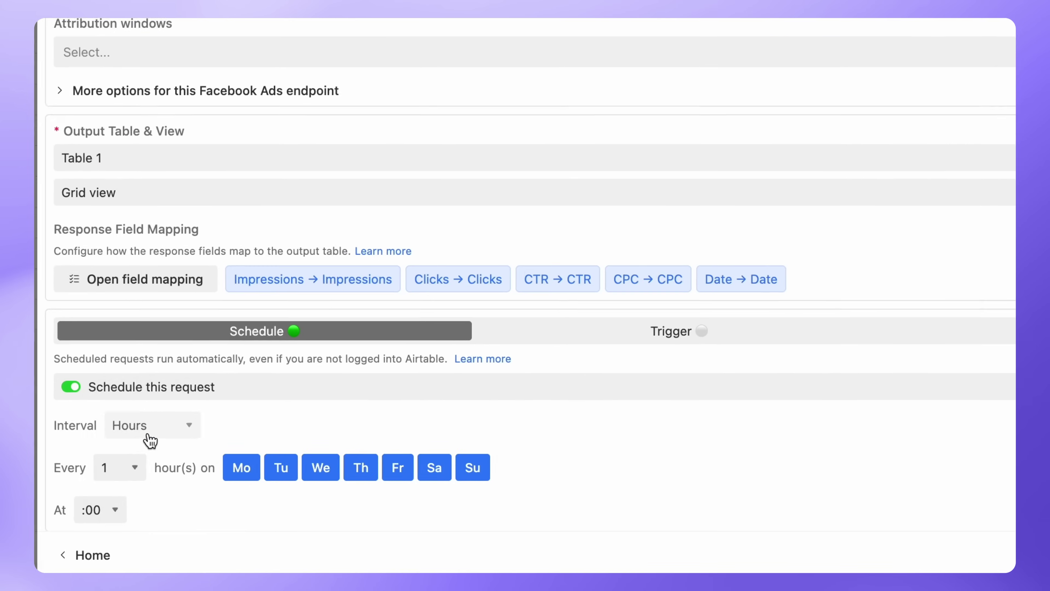
{"action": "left_click", "coordinate": [148, 433]}
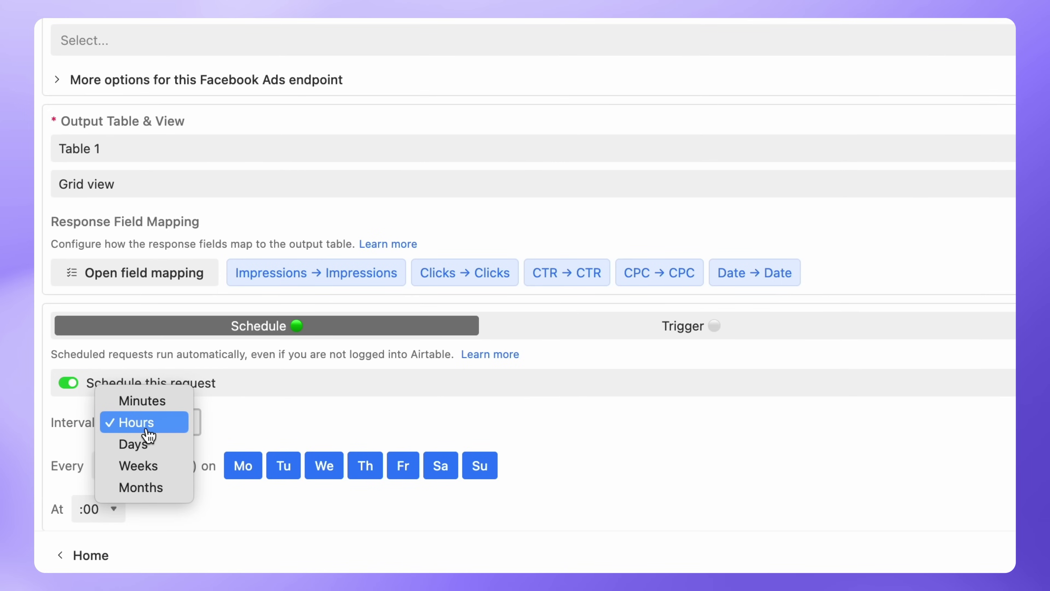
- Schedule the request daily at 09:00 Europe/London, save, and return to Table 1
{"action": "left_click", "coordinate": [146, 443]}
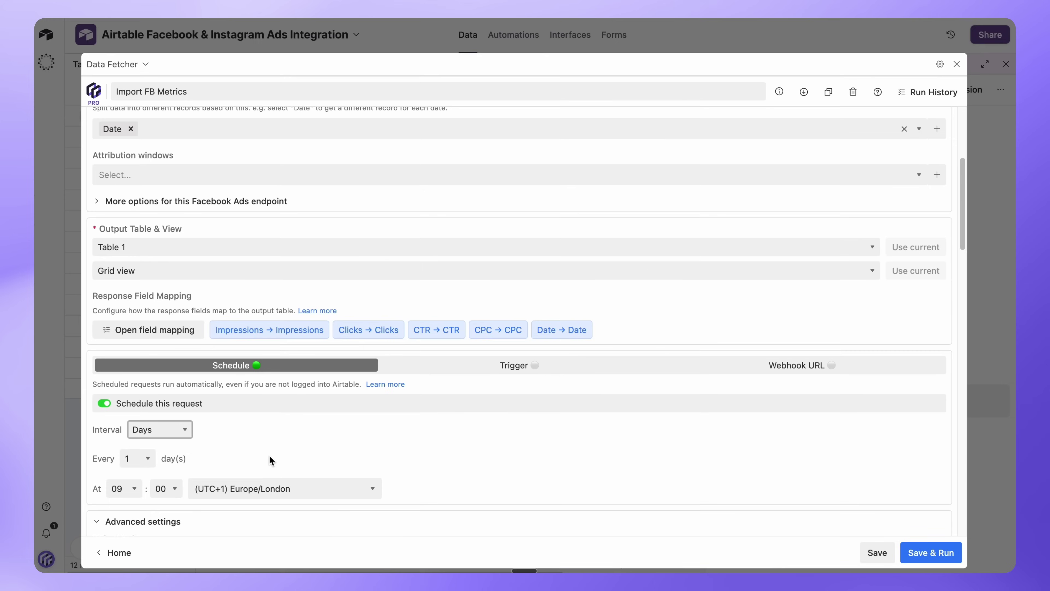
{"action": "left_click", "coordinate": [875, 552]}
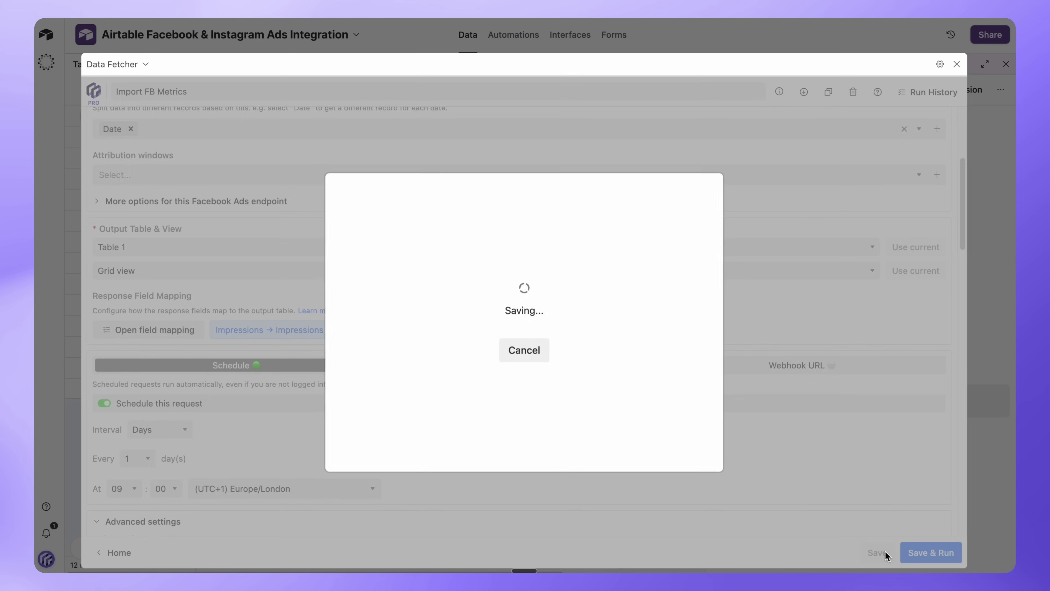
{"action": "left_click", "coordinate": [42, 331]}
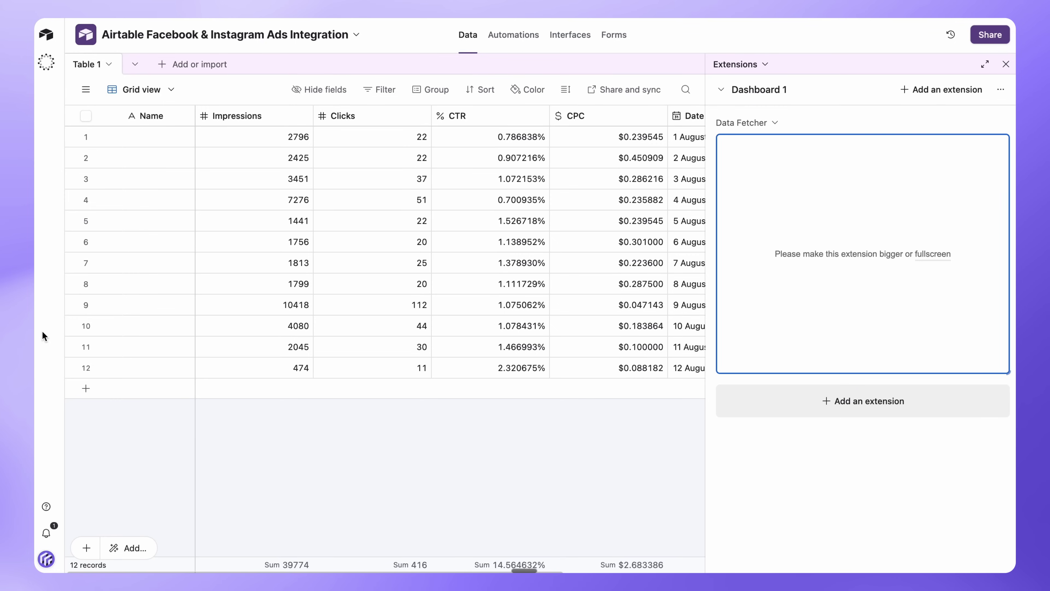